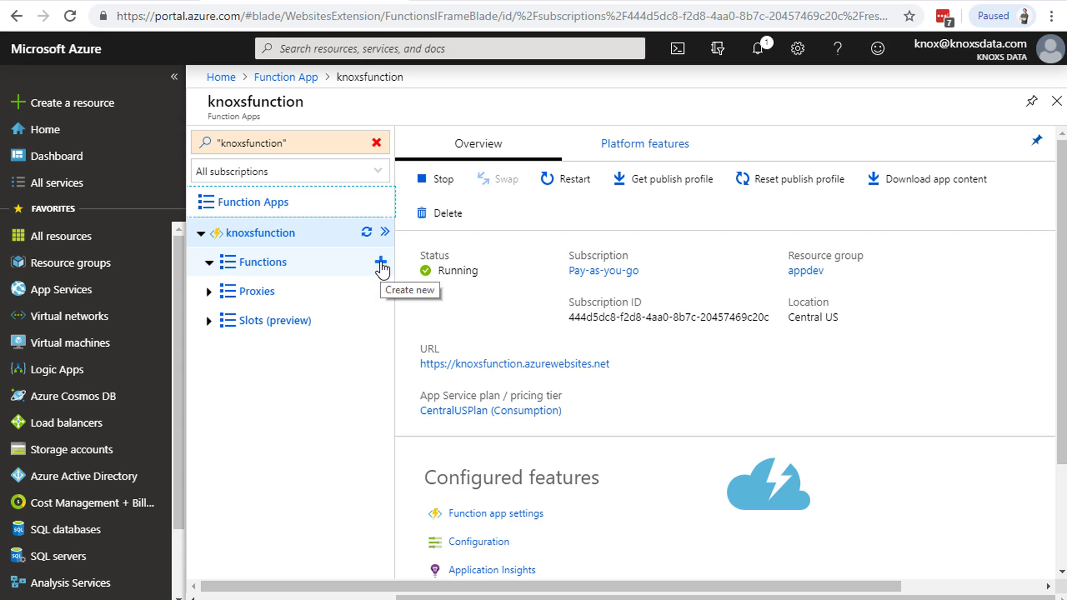
Start a new function in the knoxsfunction app and choose In-portal as the development environment
{"action": "left_click", "coordinate": [381, 265]}
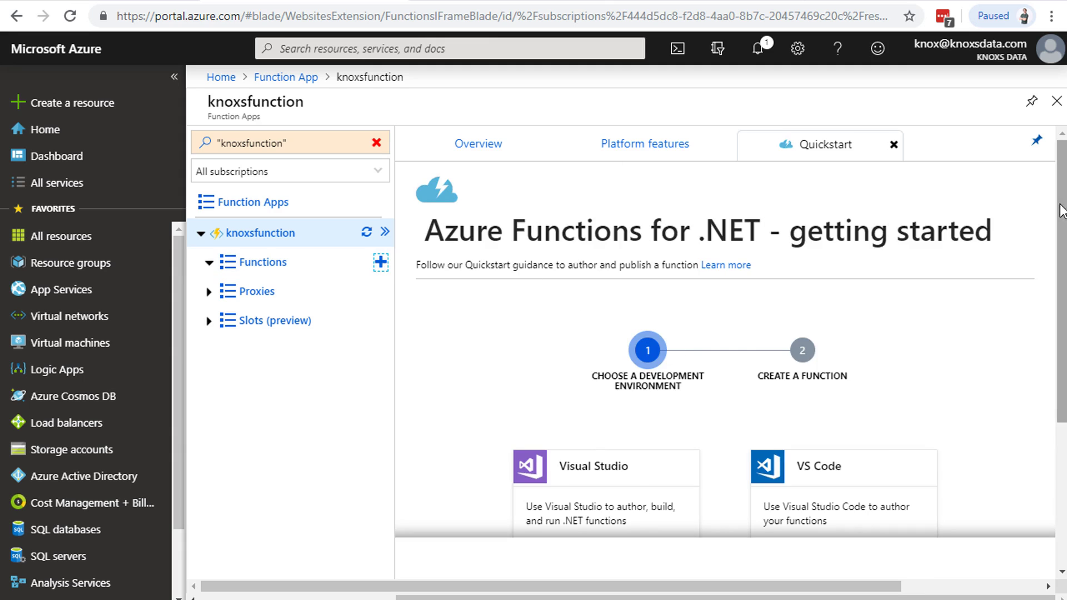
{"action": "scroll", "coordinate": [1053, 211], "scroll_direction": "down", "scroll_amount": 3}
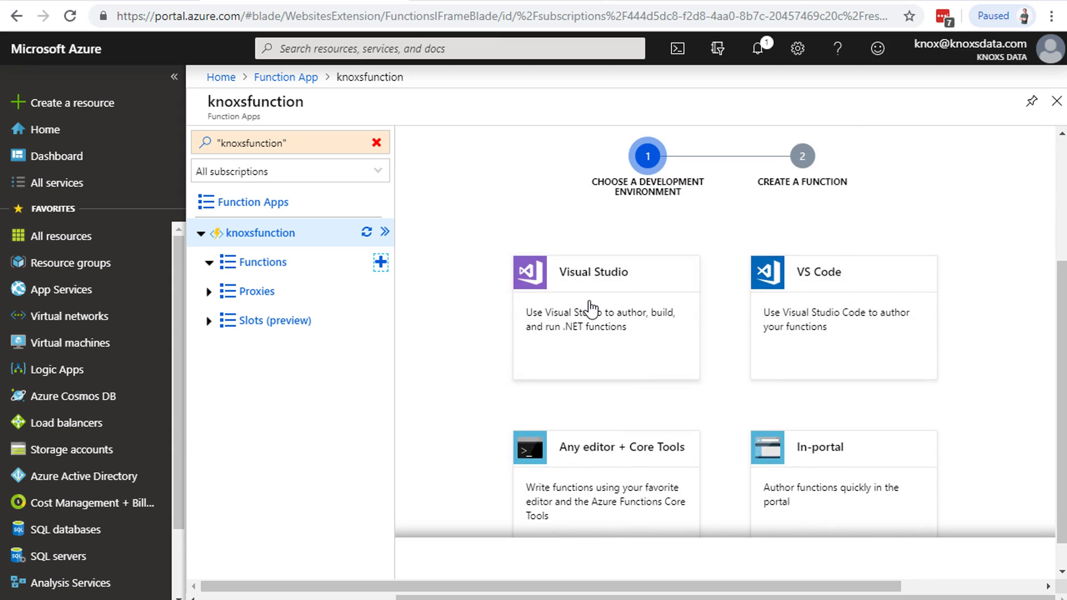
{"action": "scroll", "coordinate": [1008, 329], "scroll_direction": "down", "scroll_amount": 1}
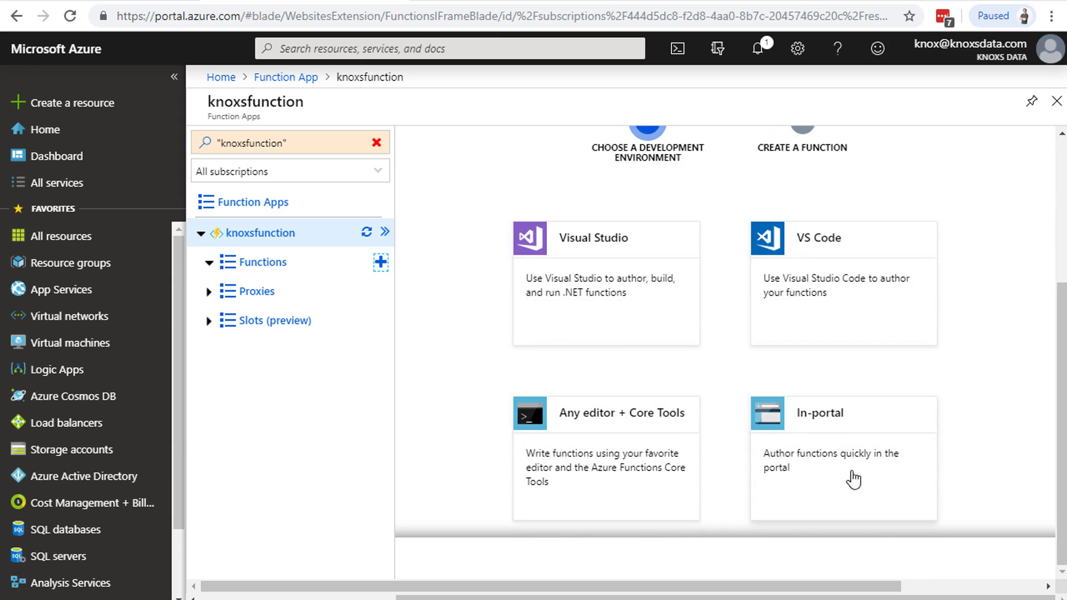
{"action": "left_click", "coordinate": [839, 441]}
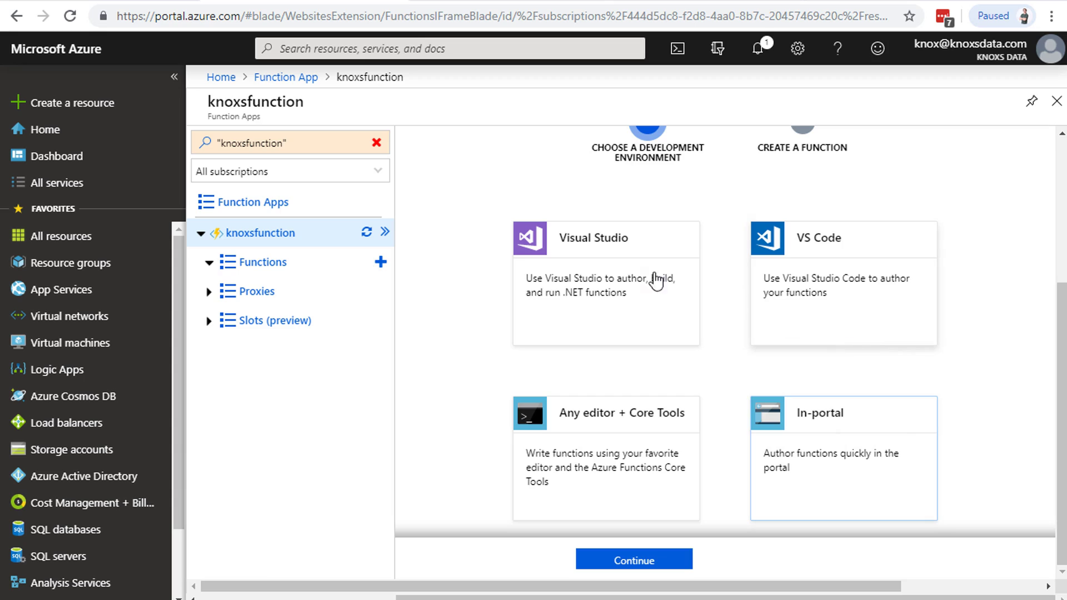
{"action": "left_click", "coordinate": [634, 560]}
Create the function from the Webhook + API template
{"action": "scroll", "coordinate": [819, 362], "scroll_direction": "up", "scroll_amount": 3}
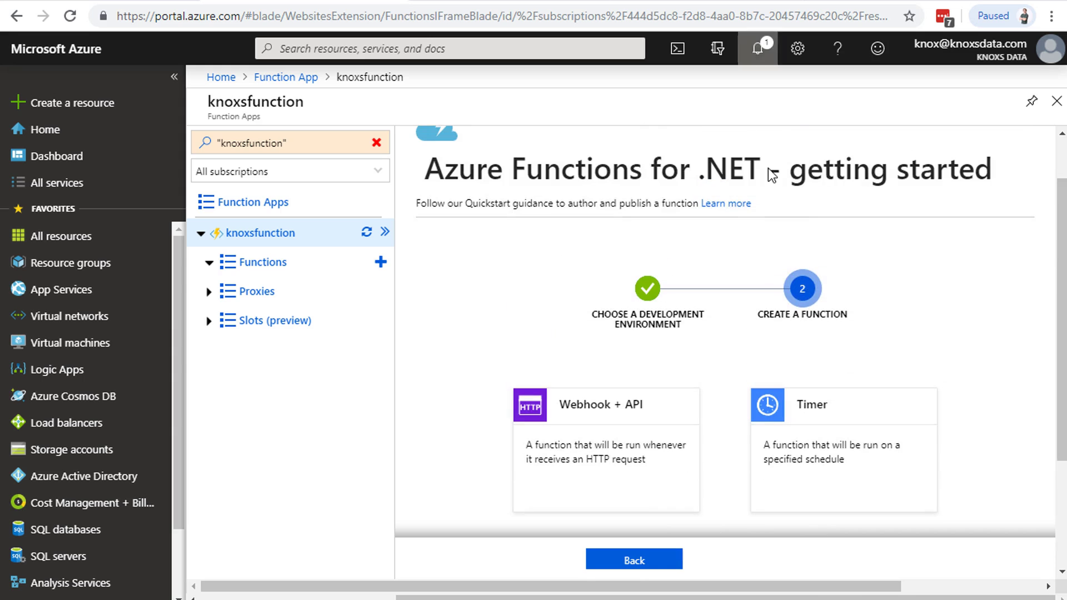
{"action": "scroll", "coordinate": [687, 264], "scroll_direction": "down", "scroll_amount": 3}
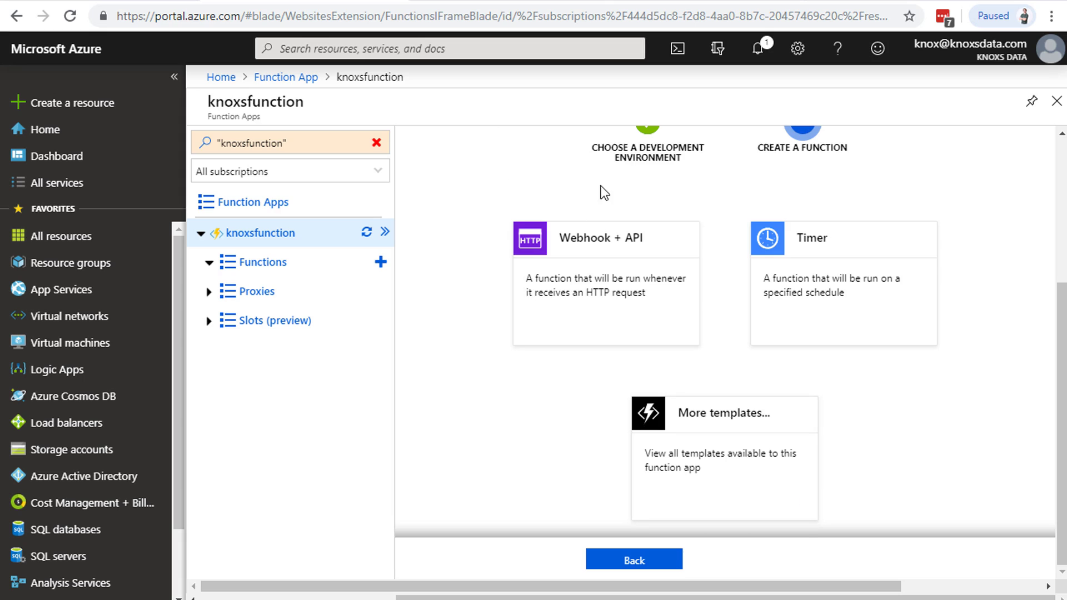
{"action": "left_click", "coordinate": [603, 261]}
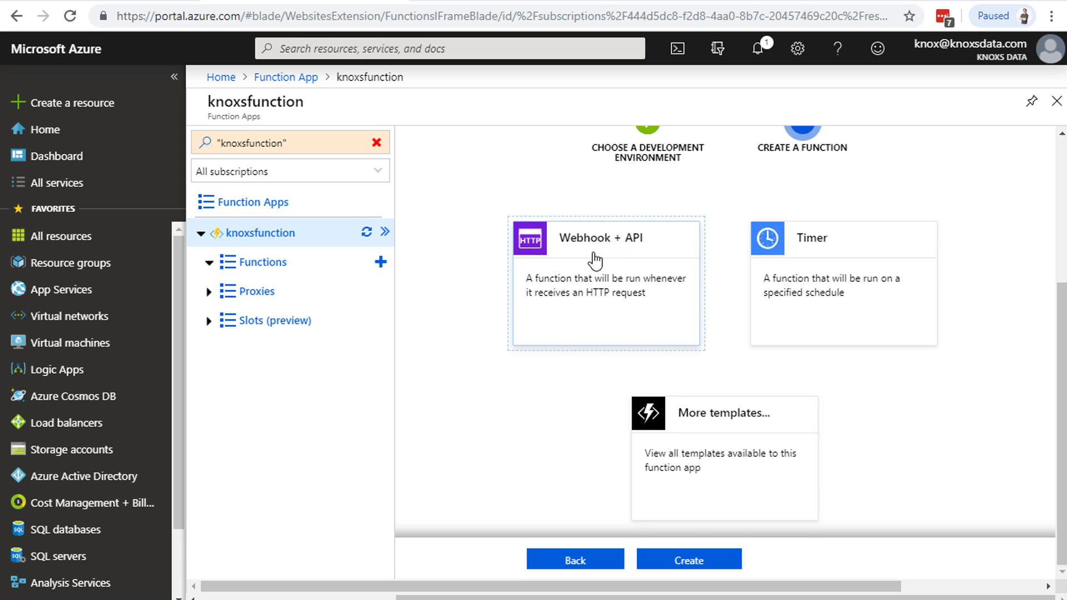
{"action": "left_click", "coordinate": [721, 561]}
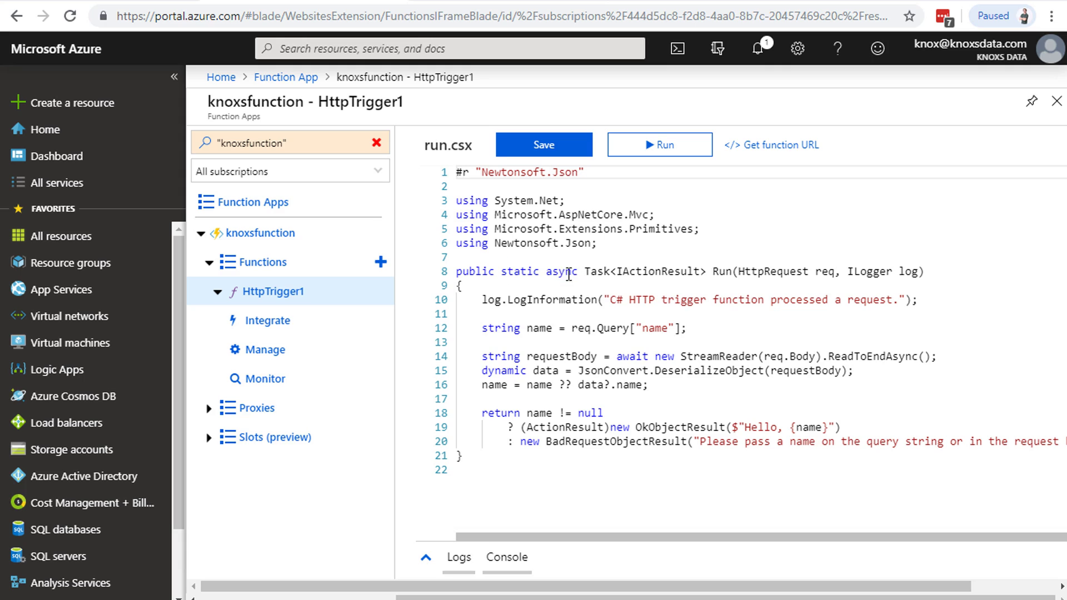
Examine the Run method's signature in run.csx and view the function's log stream
{"action": "left_click_drag", "start_coordinate": [572, 273], "coordinate": [880, 268]}
{"action": "left_click", "coordinate": [668, 271]}
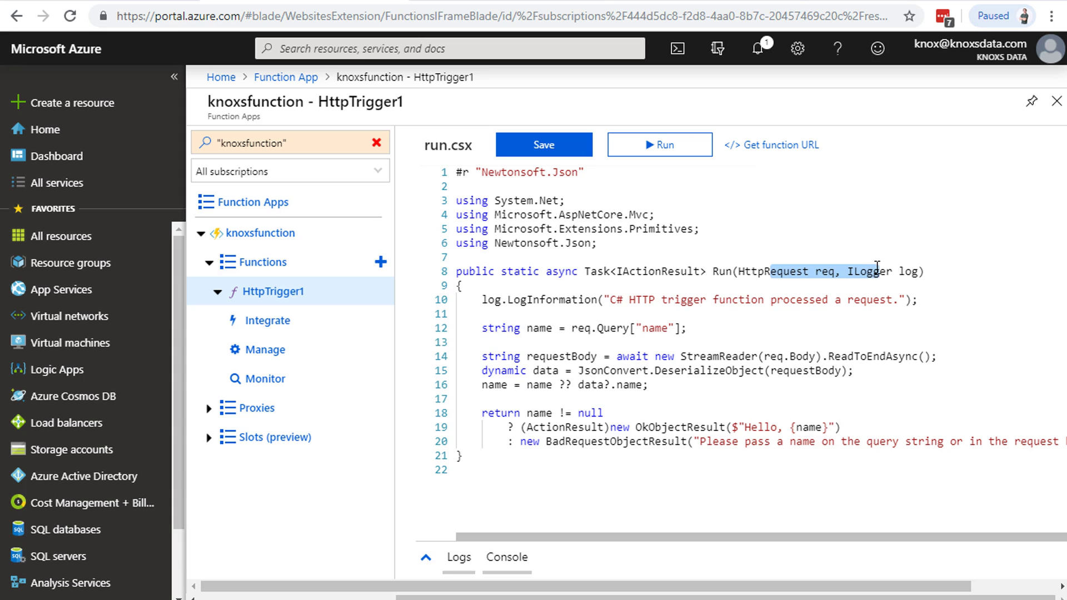
{"action": "left_click", "coordinate": [833, 314]}
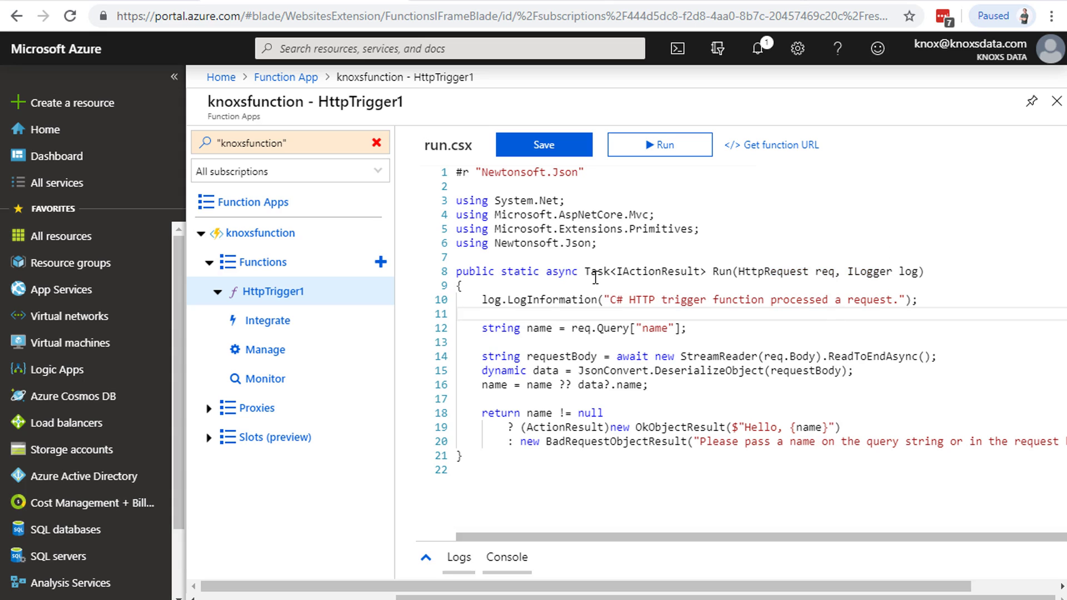
{"action": "left_click_drag", "start_coordinate": [595, 276], "coordinate": [826, 279]}
{"action": "left_click", "coordinate": [821, 271]}
{"action": "left_click", "coordinate": [877, 49]}
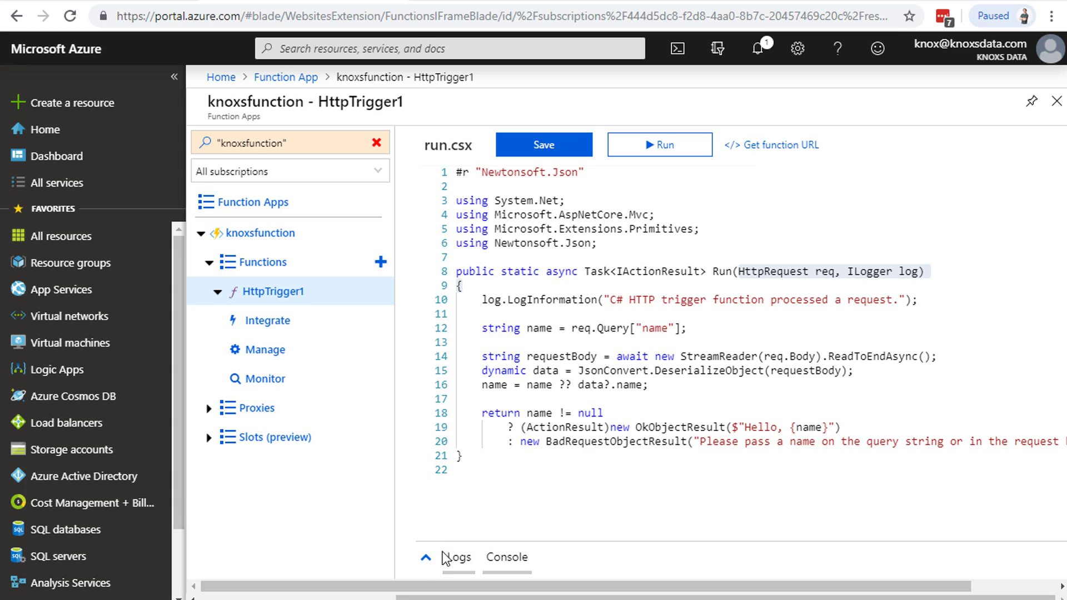
{"action": "left_click", "coordinate": [425, 561]}
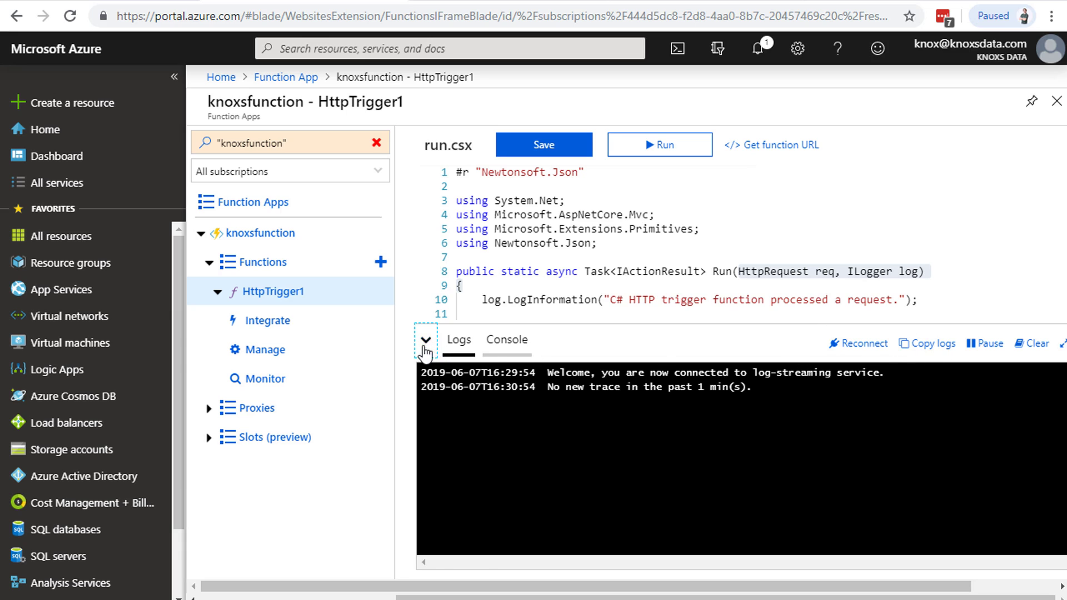
{"action": "left_click", "coordinate": [425, 348]}
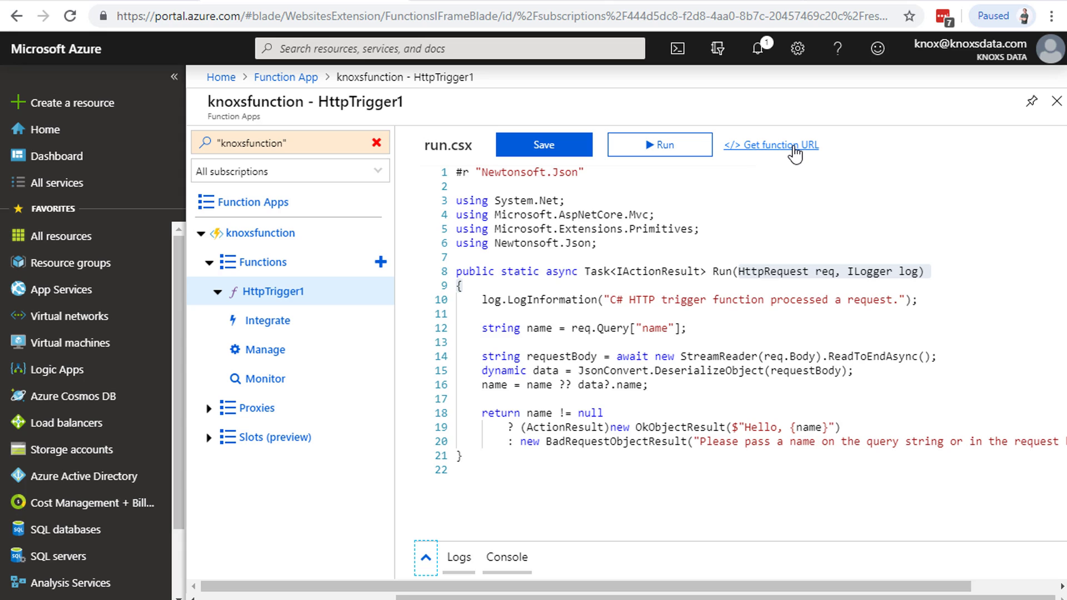
Copy the HttpTrigger1 function's URL with the default function key
{"action": "left_click", "coordinate": [794, 149]}
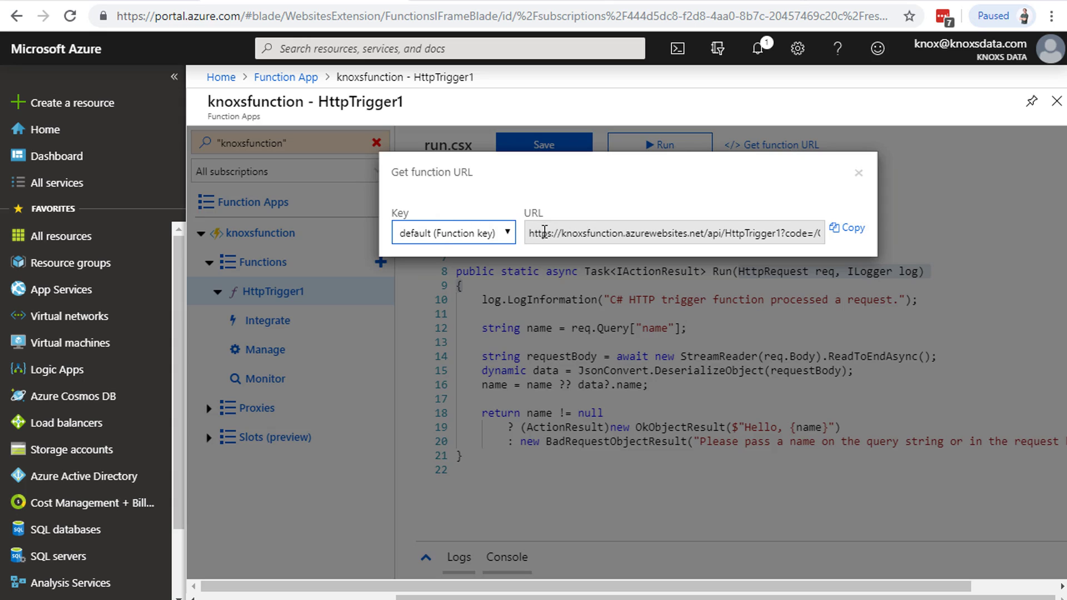
{"action": "left_click_drag", "start_coordinate": [547, 233], "coordinate": [820, 230]}
{"action": "key", "text": "shift+Tab"}
{"action": "left_click_drag", "start_coordinate": [611, 236], "coordinate": [838, 233]}
{"action": "left_click", "coordinate": [845, 229]}
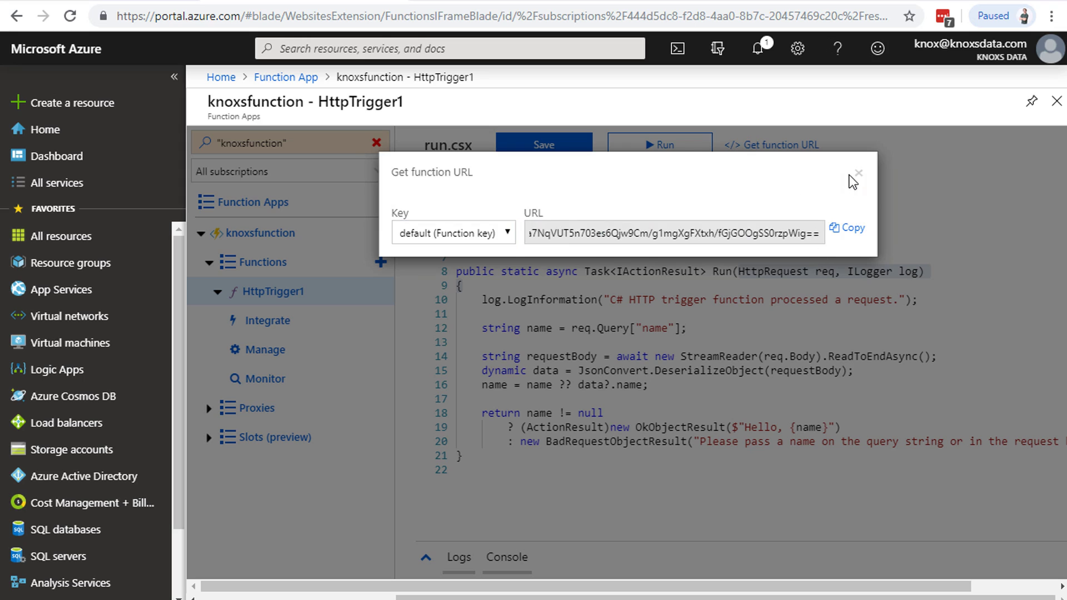
{"action": "left_click", "coordinate": [858, 173]}
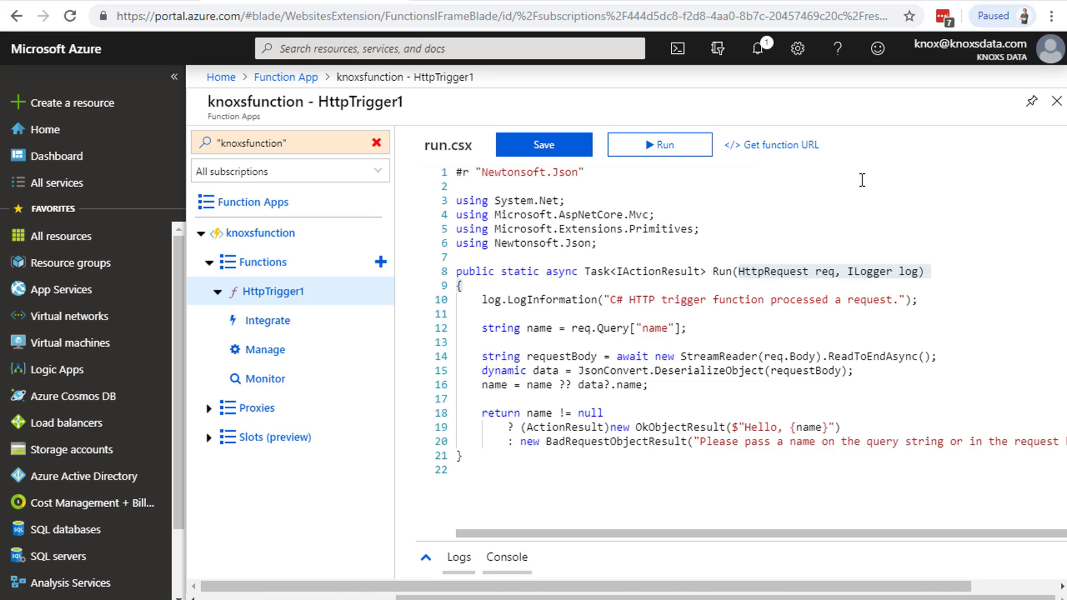
Examine HttpTrigger1's HttpRequest parameter and its HTTP trigger integration settings, including the request parameter name and the authorization level options
{"action": "left_click_drag", "start_coordinate": [739, 271], "coordinate": [818, 267]}
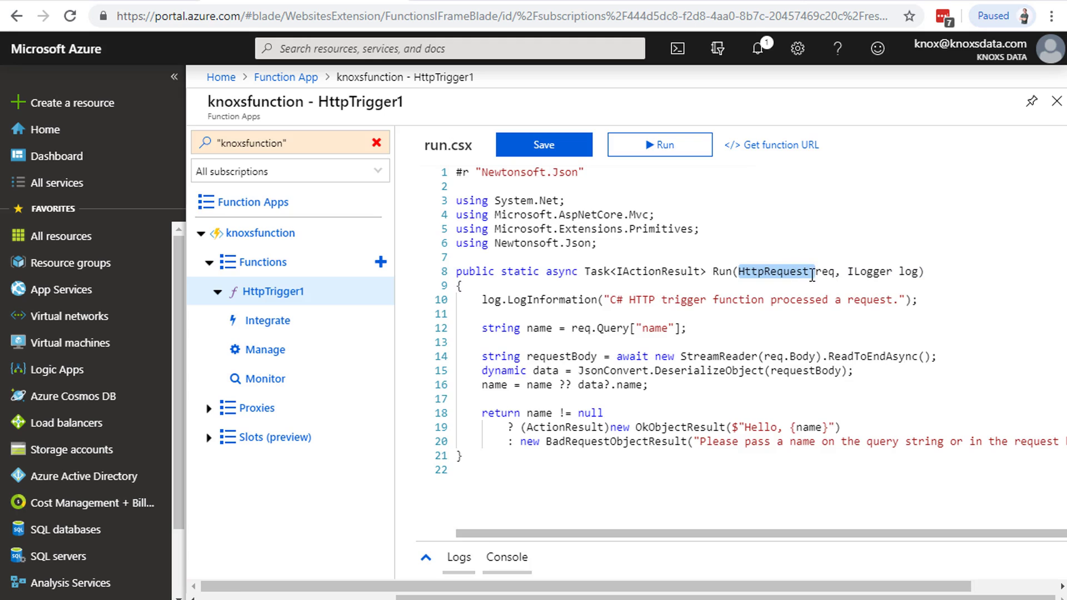
{"action": "left_click", "coordinate": [273, 328]}
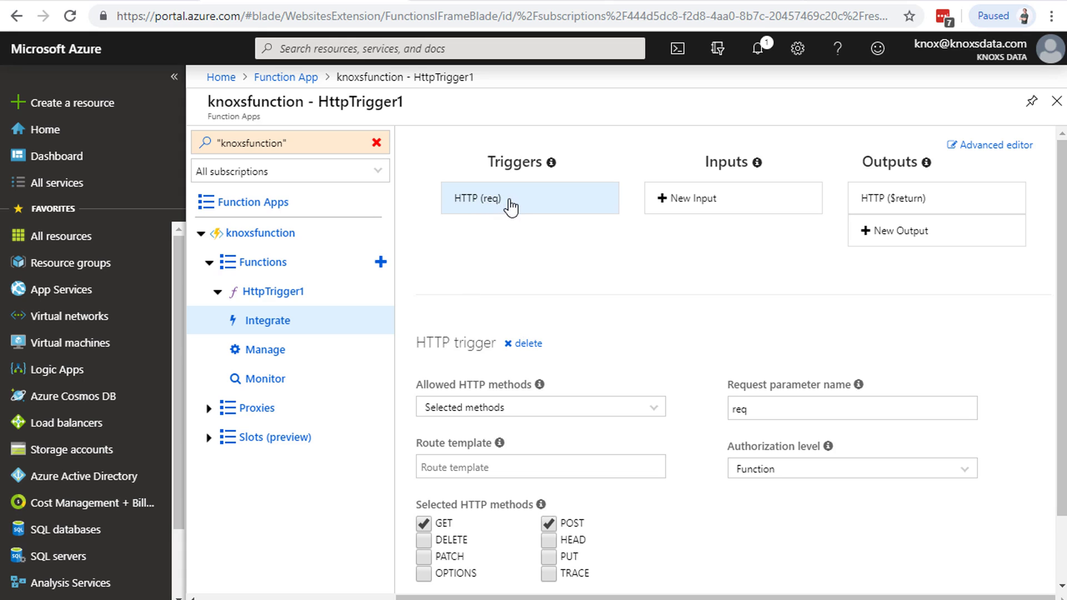
{"action": "scroll", "coordinate": [524, 362], "scroll_direction": "down", "scroll_amount": 2}
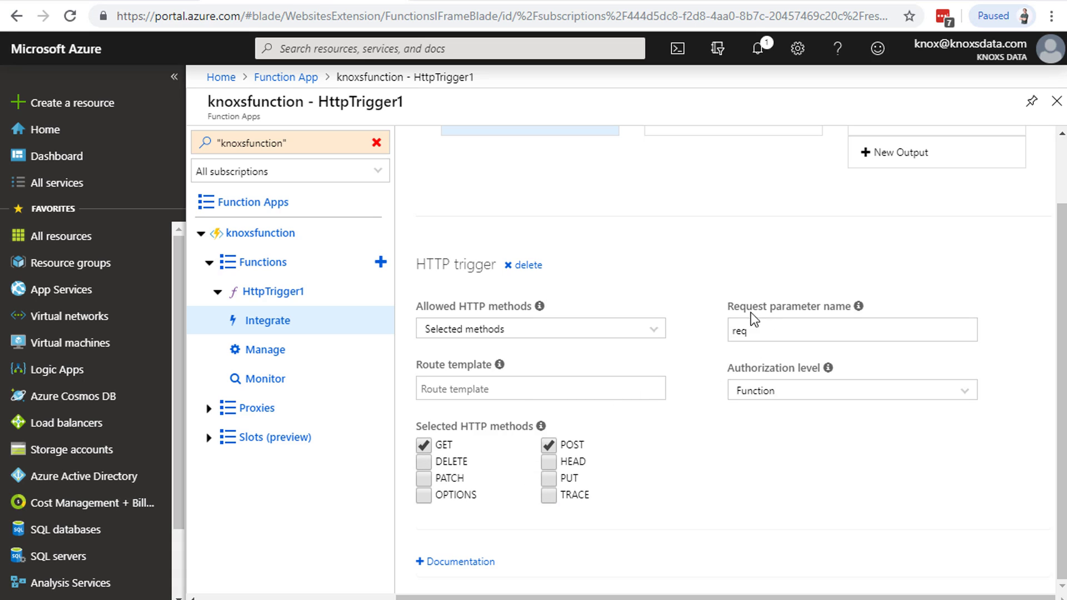
{"action": "scroll", "coordinate": [739, 309], "scroll_direction": "up", "scroll_amount": 2}
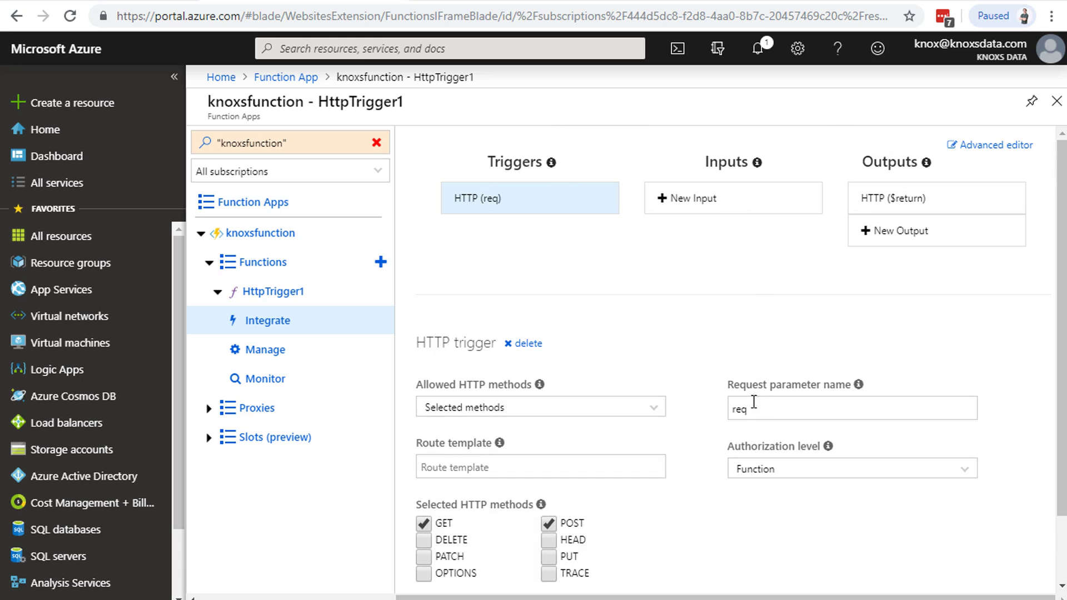
{"action": "left_click", "coordinate": [767, 408]}
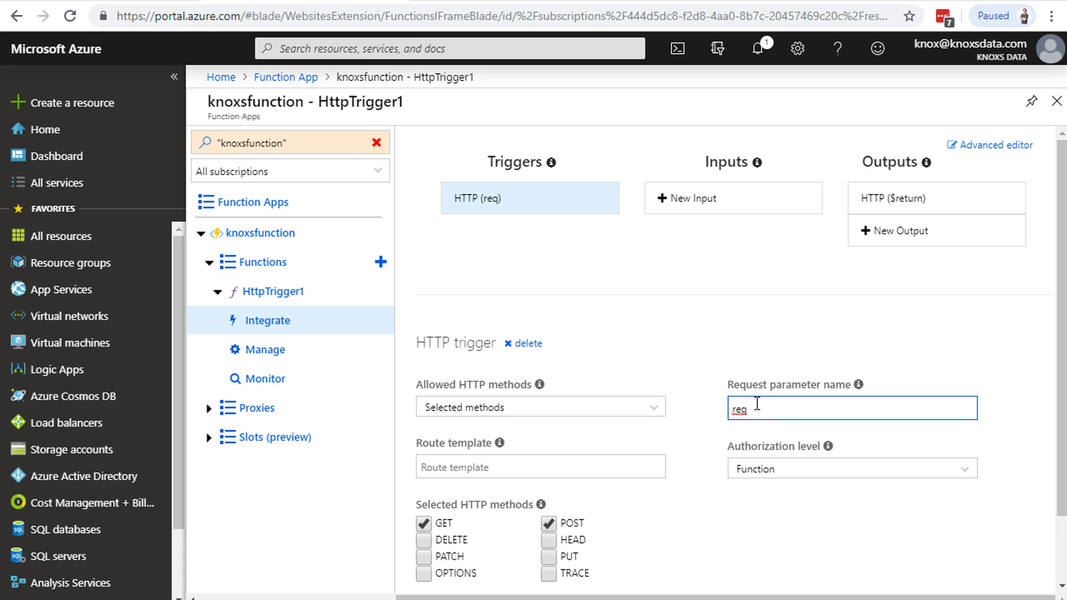
{"action": "left_click", "coordinate": [898, 478]}
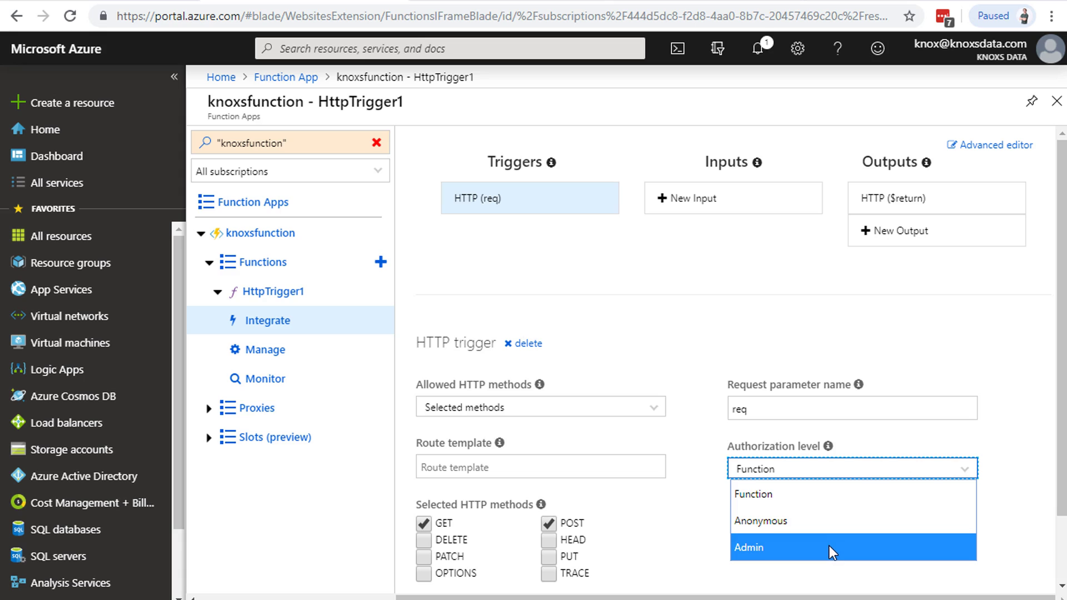
{"action": "left_click", "coordinate": [804, 474]}
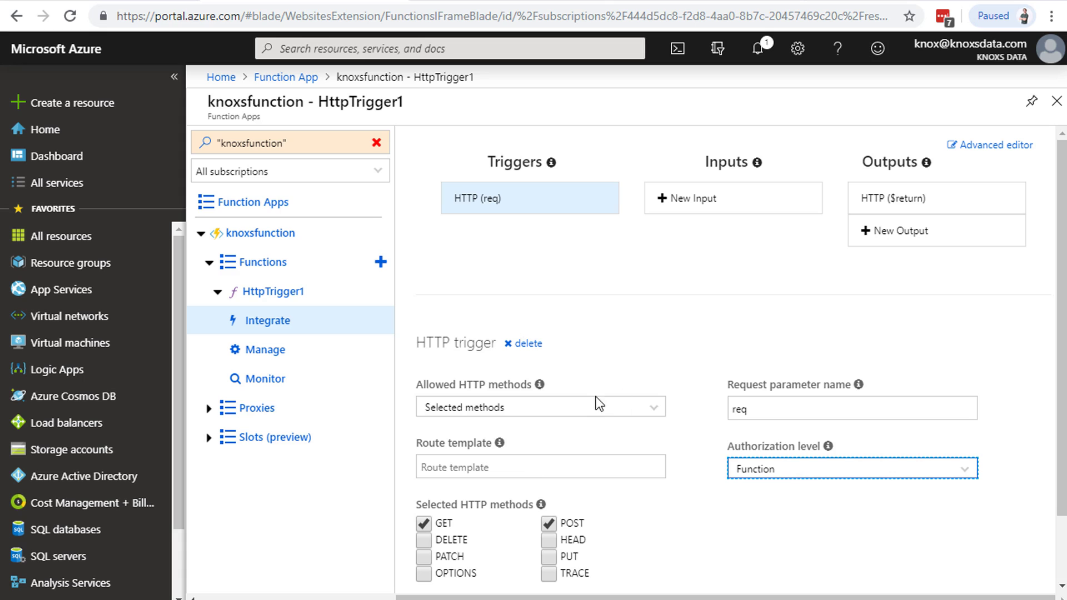
Review the binding types available for a new input of HttpTrigger1
{"action": "left_click", "coordinate": [703, 212]}
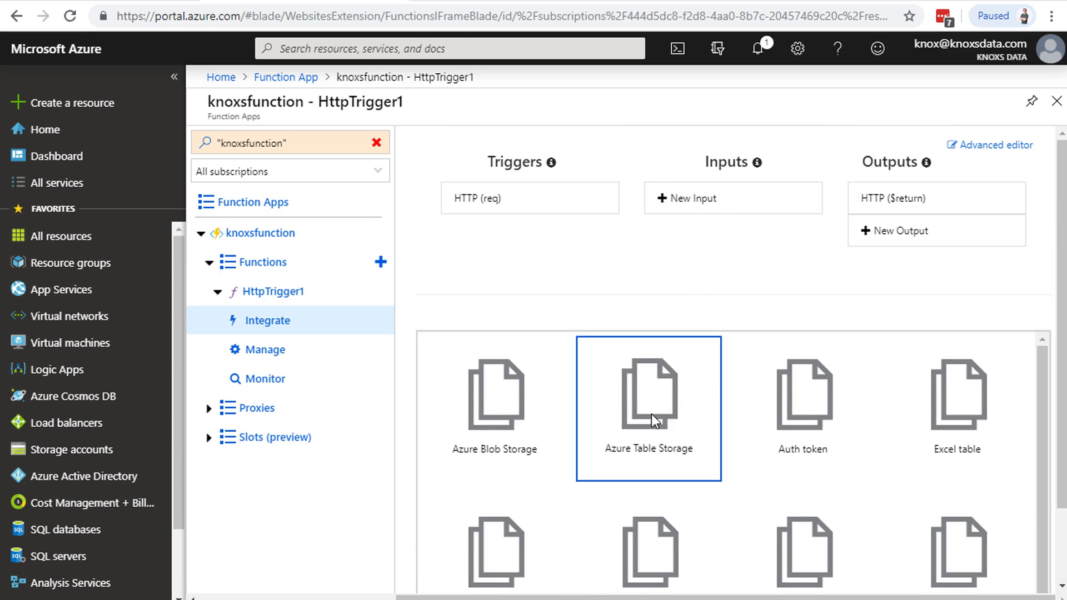
{"action": "scroll", "coordinate": [961, 434], "scroll_direction": "down", "scroll_amount": 2}
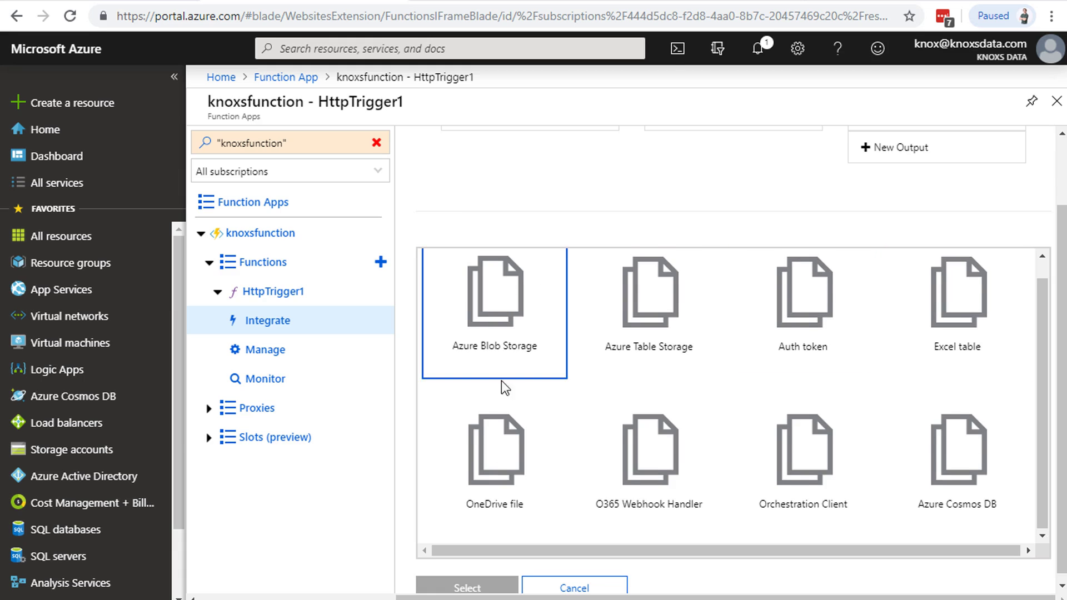
{"action": "scroll", "coordinate": [1017, 389], "scroll_direction": "down", "scroll_amount": 1}
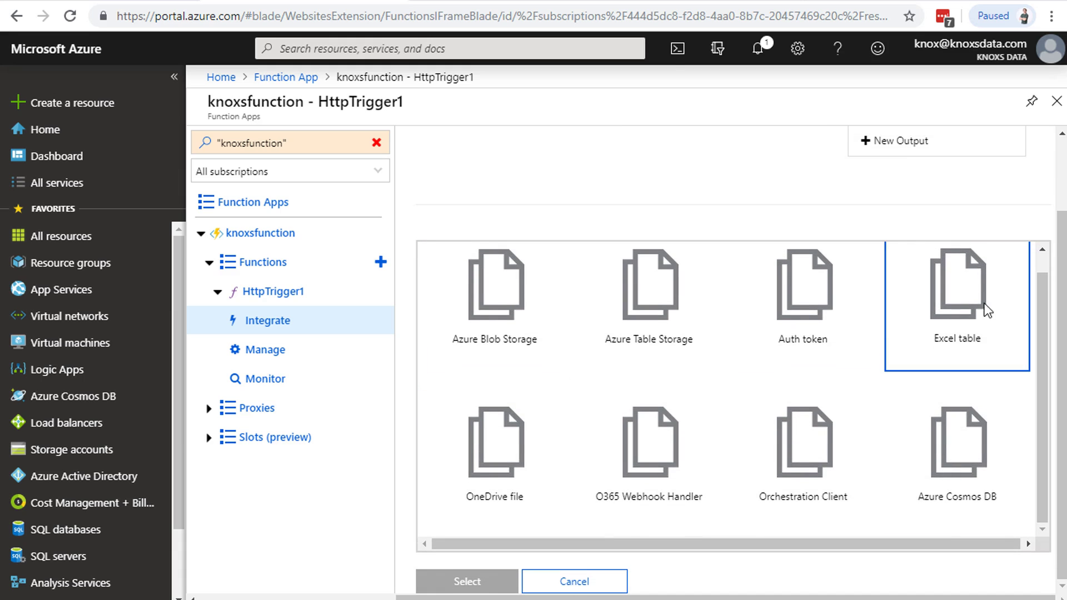
{"action": "scroll", "coordinate": [994, 411], "scroll_direction": "up", "scroll_amount": 1}
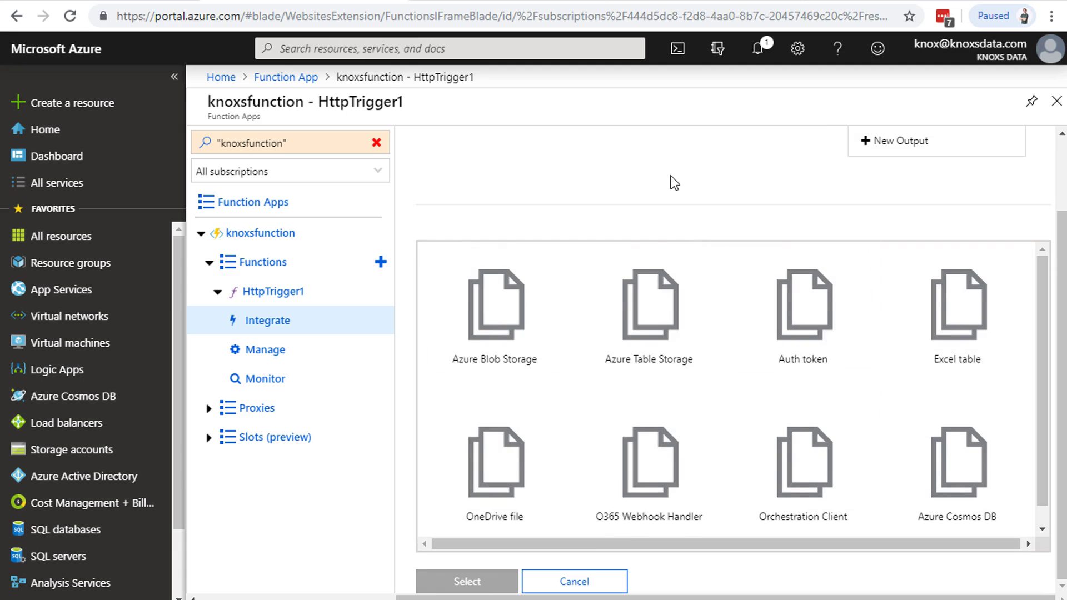
{"action": "scroll", "coordinate": [671, 184], "scroll_direction": "up", "scroll_amount": 2}
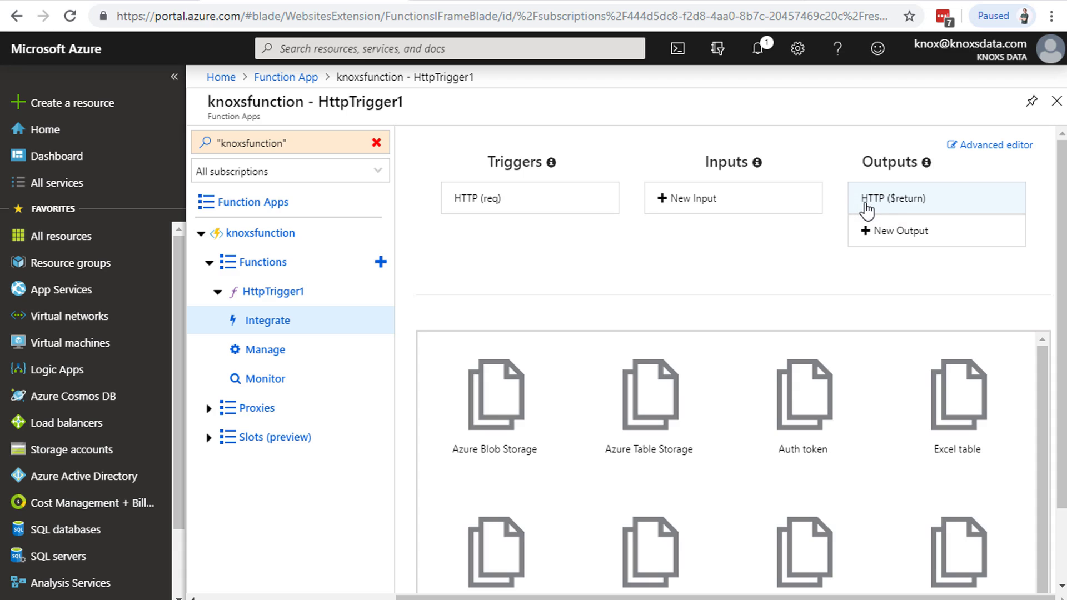
Review the binding types available for a new output of HttpTrigger1
{"action": "left_click", "coordinate": [898, 236]}
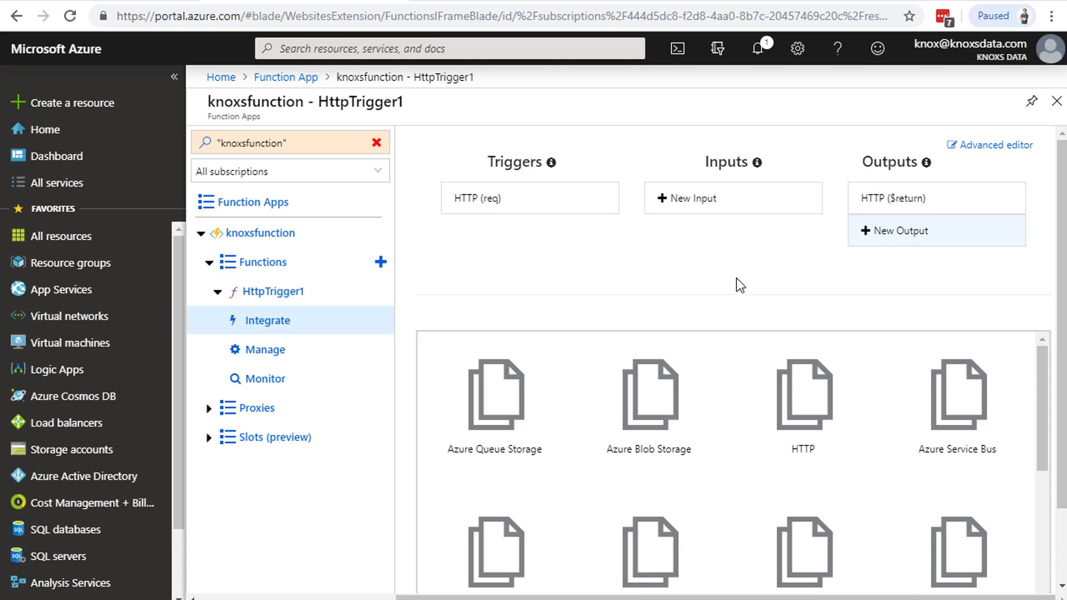
{"action": "scroll", "coordinate": [736, 277], "scroll_direction": "down", "scroll_amount": 2}
{"action": "scroll", "coordinate": [681, 409], "scroll_direction": "down", "scroll_amount": 4}
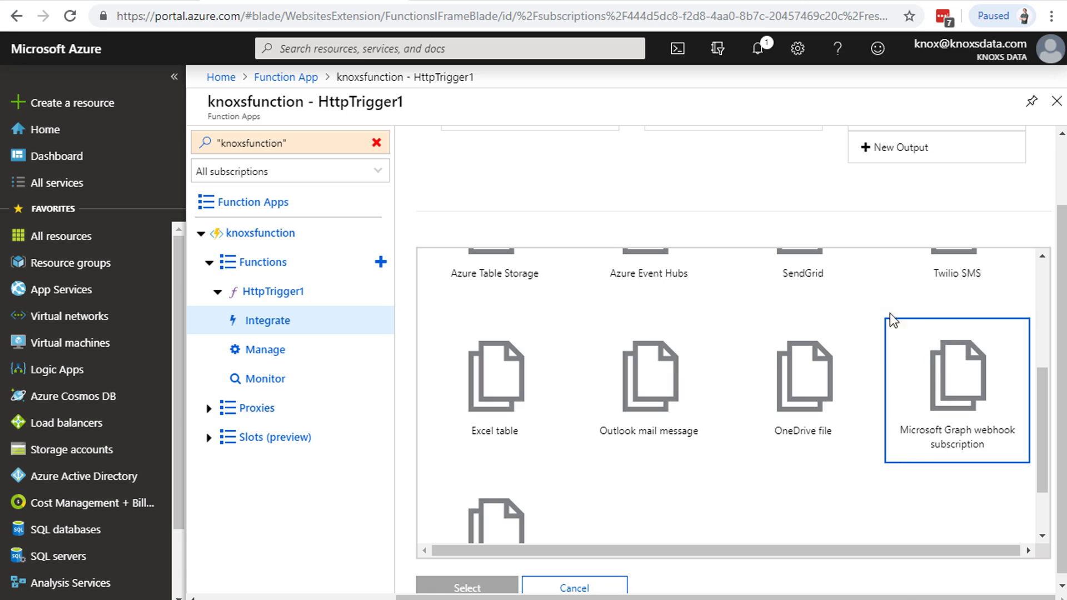
{"action": "scroll", "coordinate": [833, 322], "scroll_direction": "up", "scroll_amount": 1}
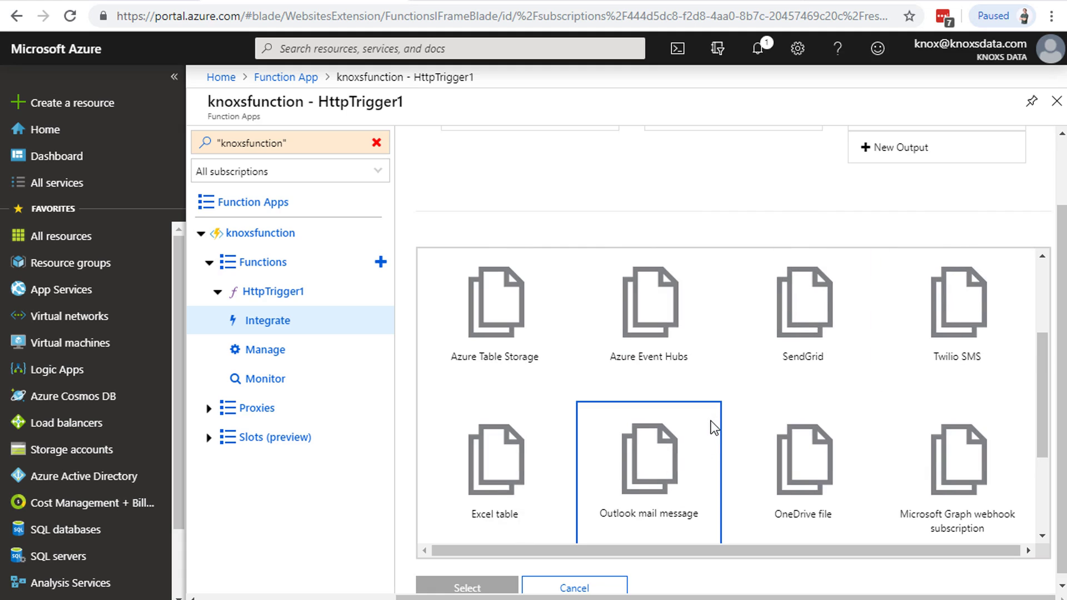
{"action": "scroll", "coordinate": [873, 436], "scroll_direction": "down", "scroll_amount": 3}
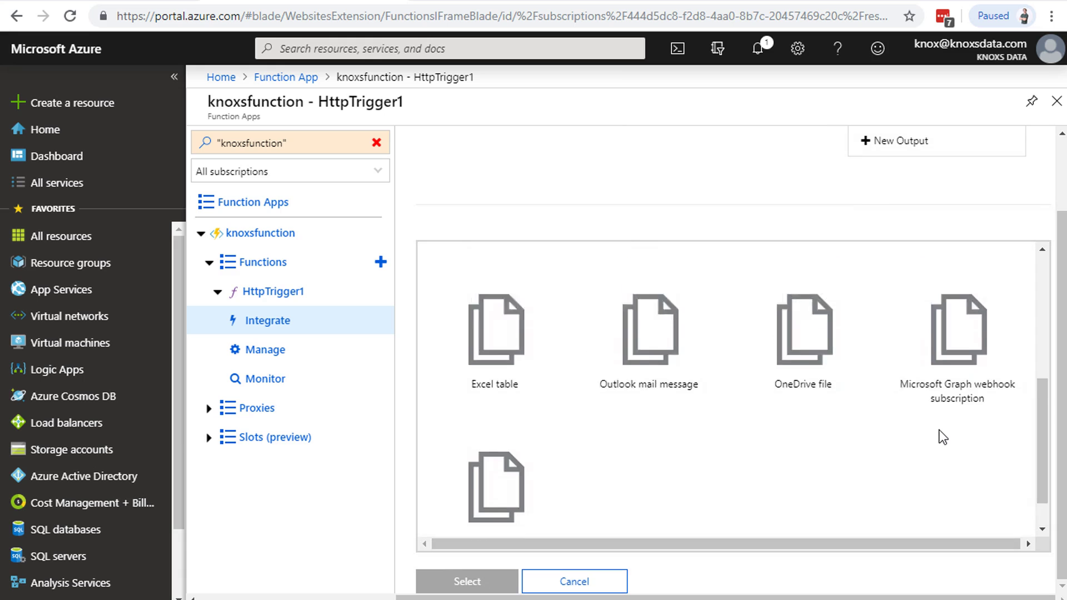
{"action": "scroll", "coordinate": [943, 438], "scroll_direction": "up", "scroll_amount": 4}
{"action": "scroll", "coordinate": [925, 399], "scroll_direction": "up", "scroll_amount": 1}
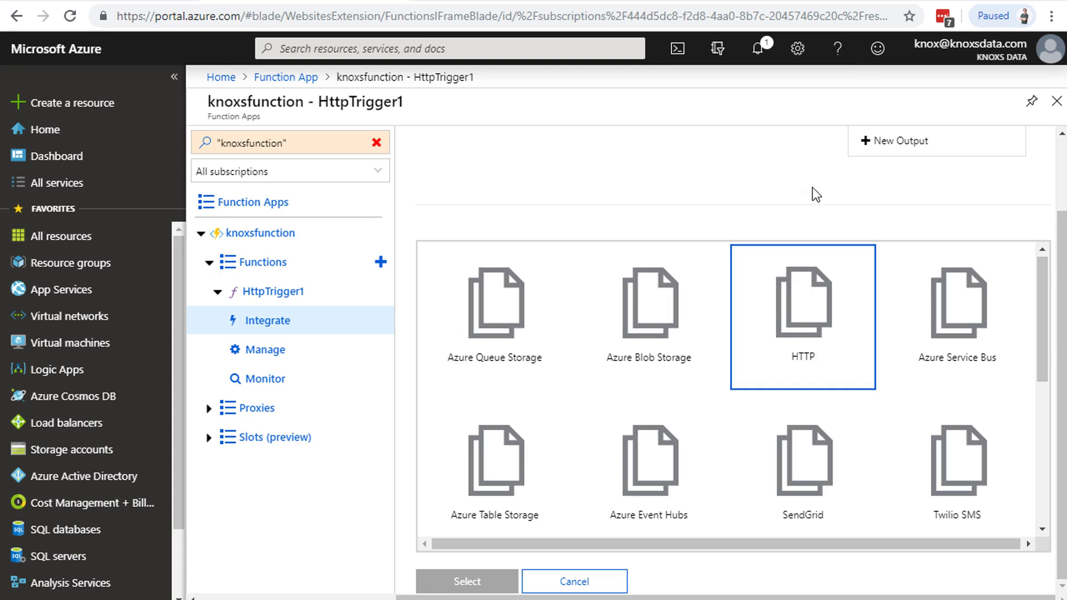
{"action": "scroll", "coordinate": [686, 219], "scroll_direction": "up", "scroll_amount": 2}
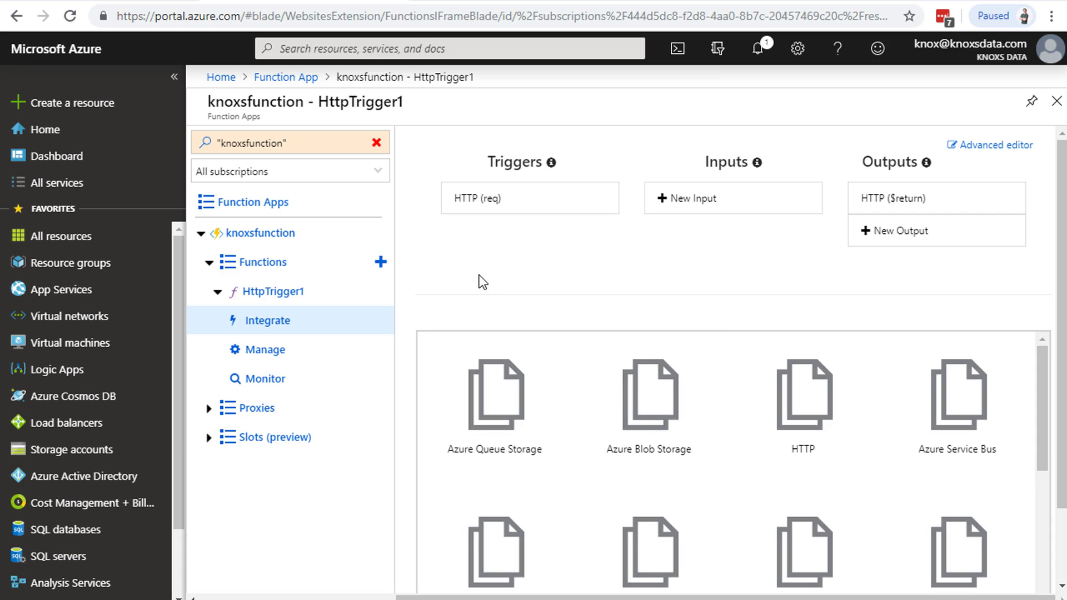
Choose Azure Blob Storage as a new output and examine its required extension and storage account connection options without saving
{"action": "scroll", "coordinate": [662, 318], "scroll_direction": "down", "scroll_amount": 2}
{"action": "left_click", "coordinate": [662, 322]}
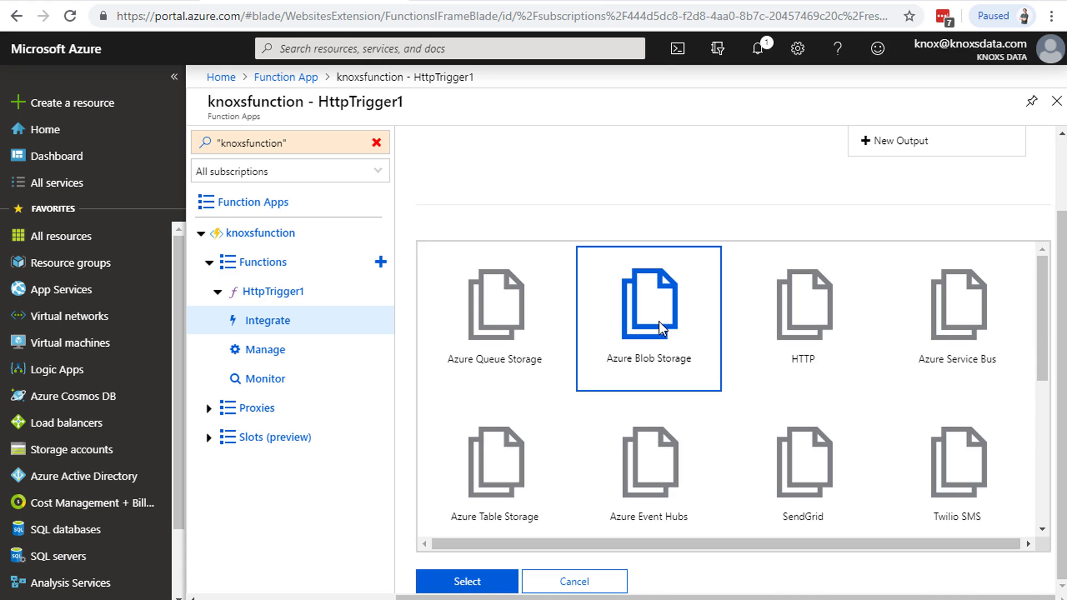
{"action": "left_click", "coordinate": [490, 580]}
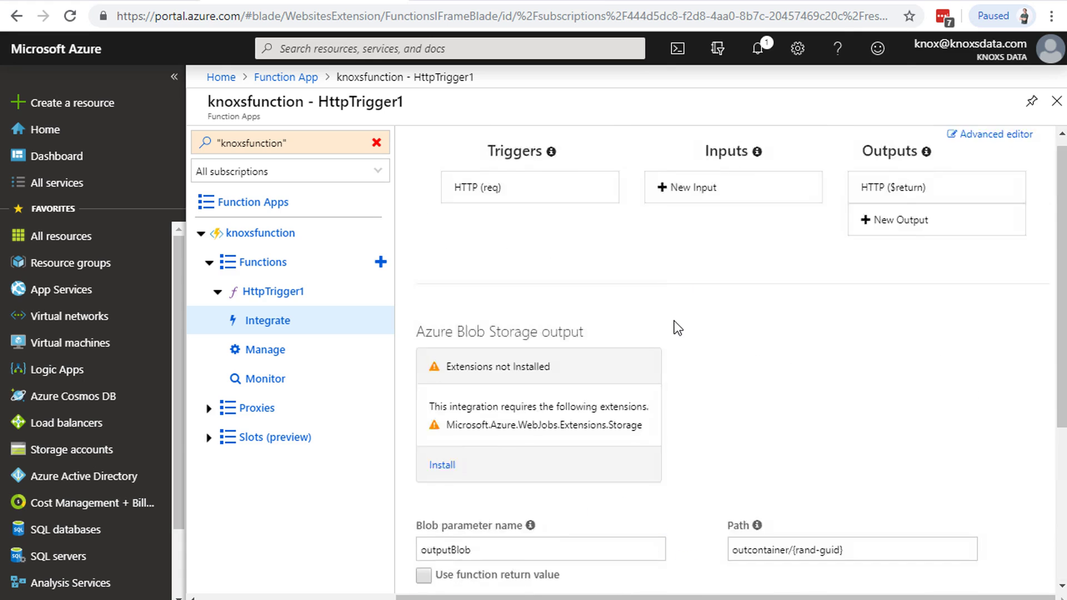
{"action": "left_click_drag", "start_coordinate": [527, 258], "coordinate": [619, 258]}
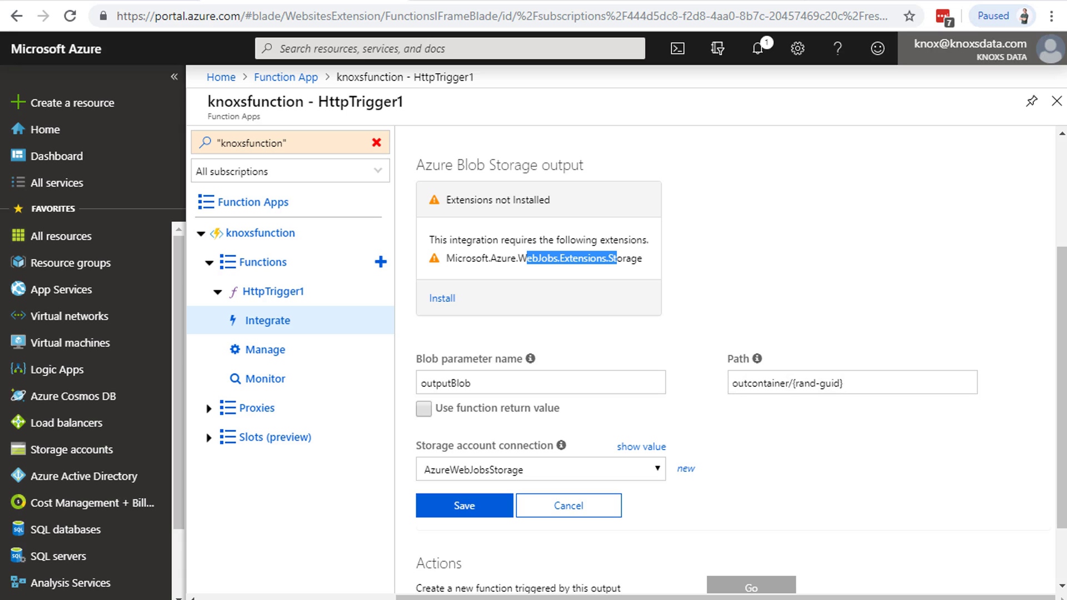
{"action": "left_click", "coordinate": [654, 468]}
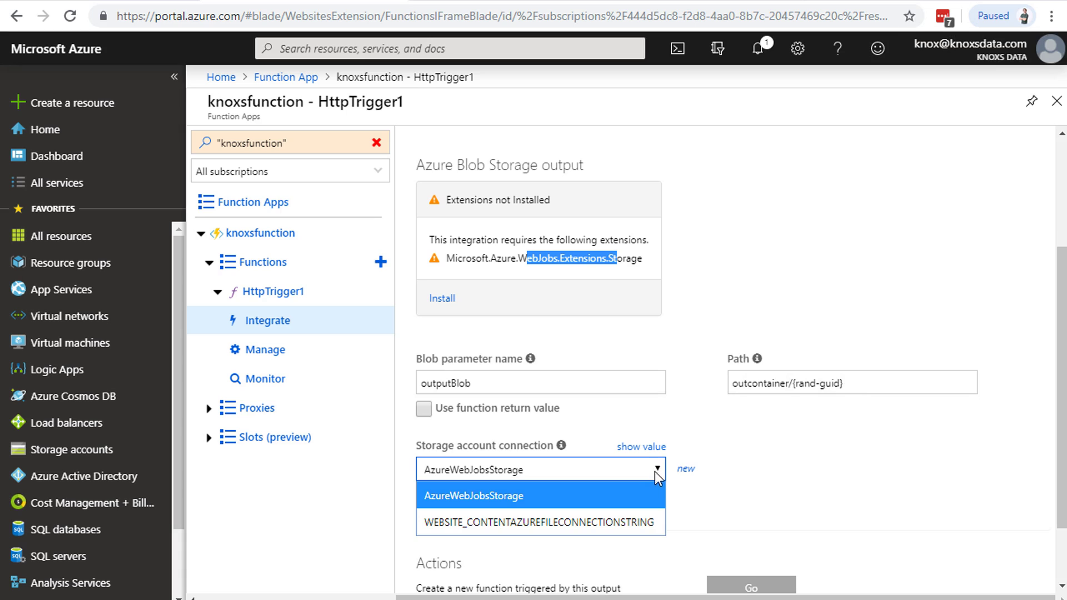
{"action": "left_click", "coordinate": [758, 448]}
{"action": "scroll", "coordinate": [762, 428], "scroll_direction": "down", "scroll_amount": 2}
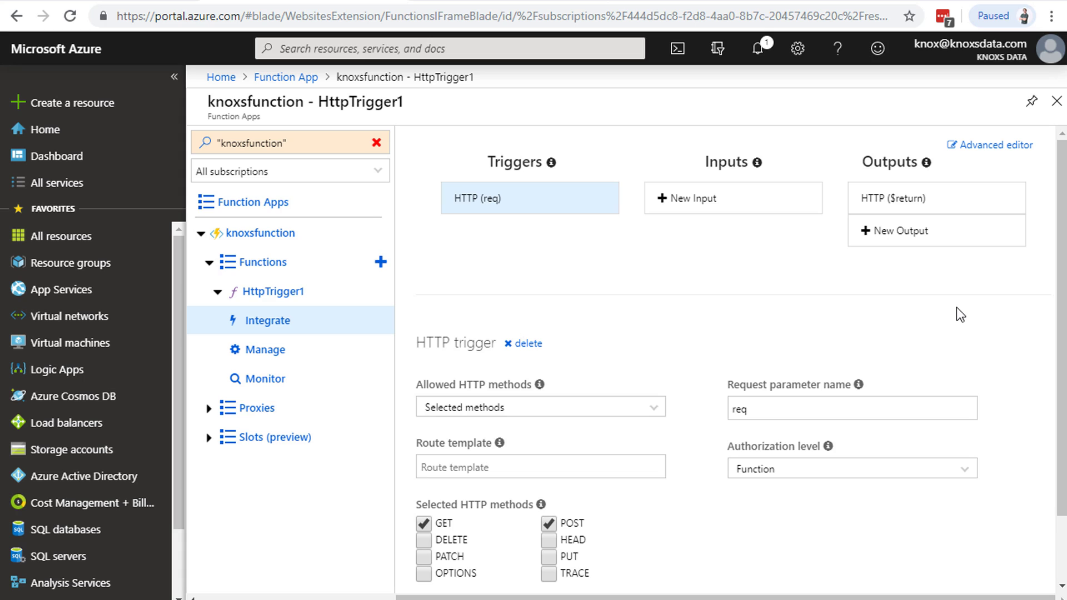
Examine the application settings and connection strings in the knoxsfunction app's configuration
{"action": "left_click", "coordinate": [278, 242]}
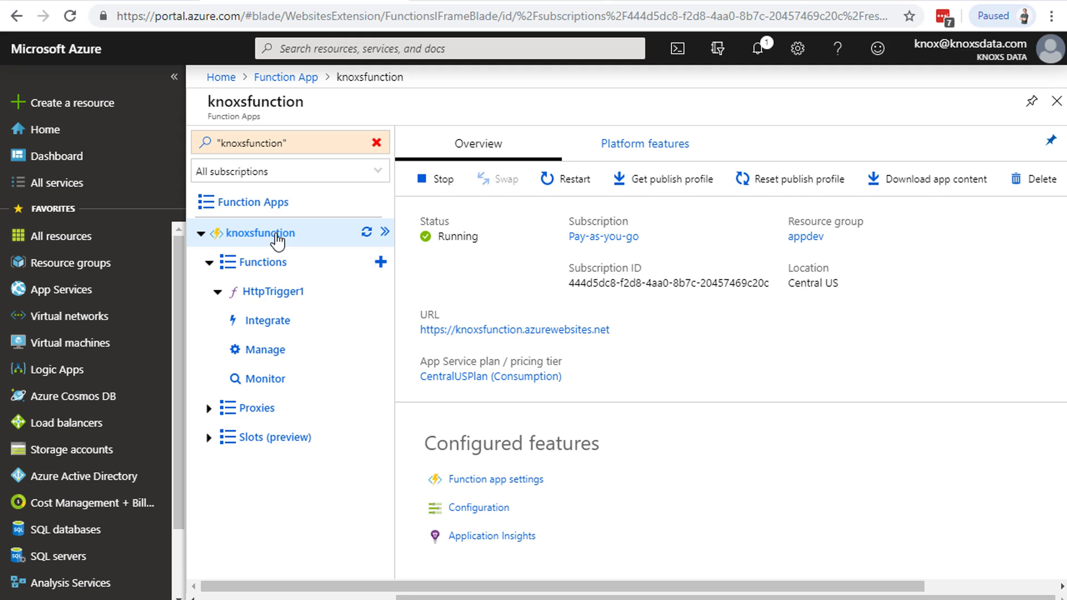
{"action": "left_click", "coordinate": [497, 507]}
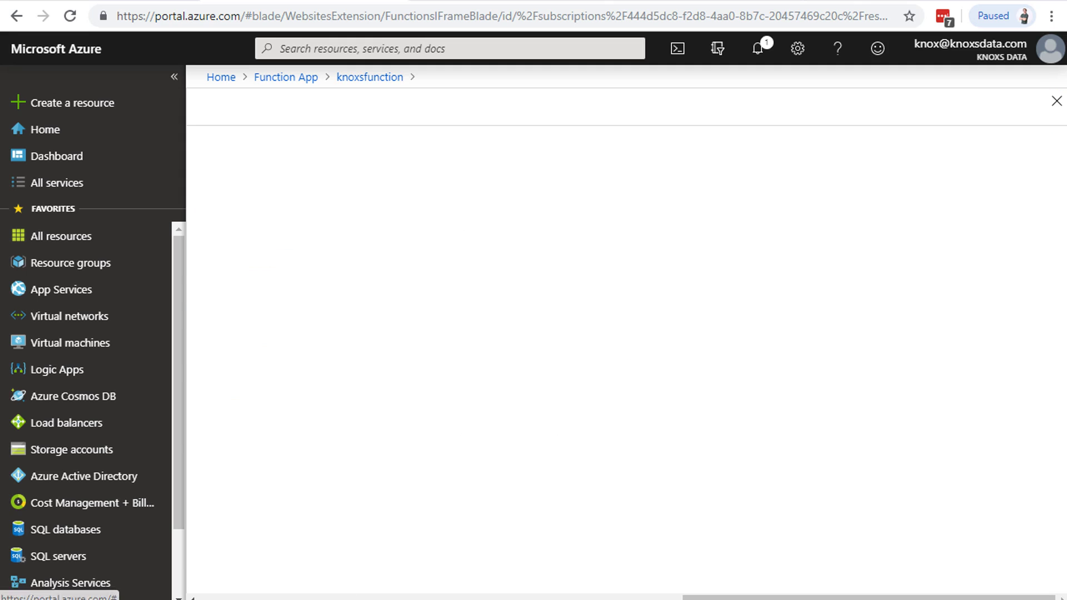
{"action": "scroll", "coordinate": [611, 306], "scroll_direction": "down", "scroll_amount": 5}
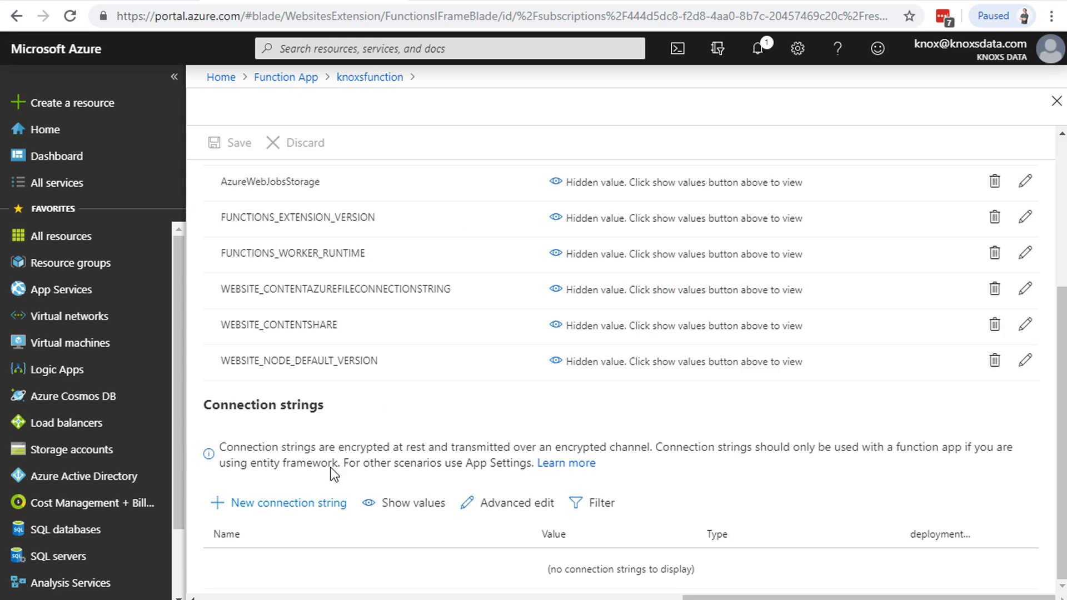
{"action": "scroll", "coordinate": [426, 461], "scroll_direction": "up", "scroll_amount": 4}
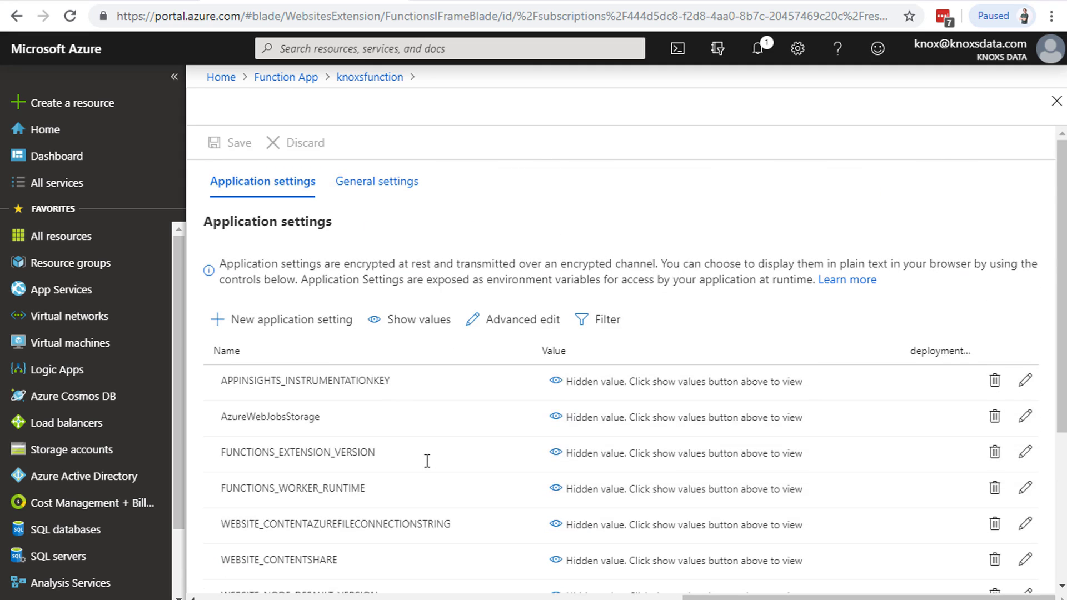